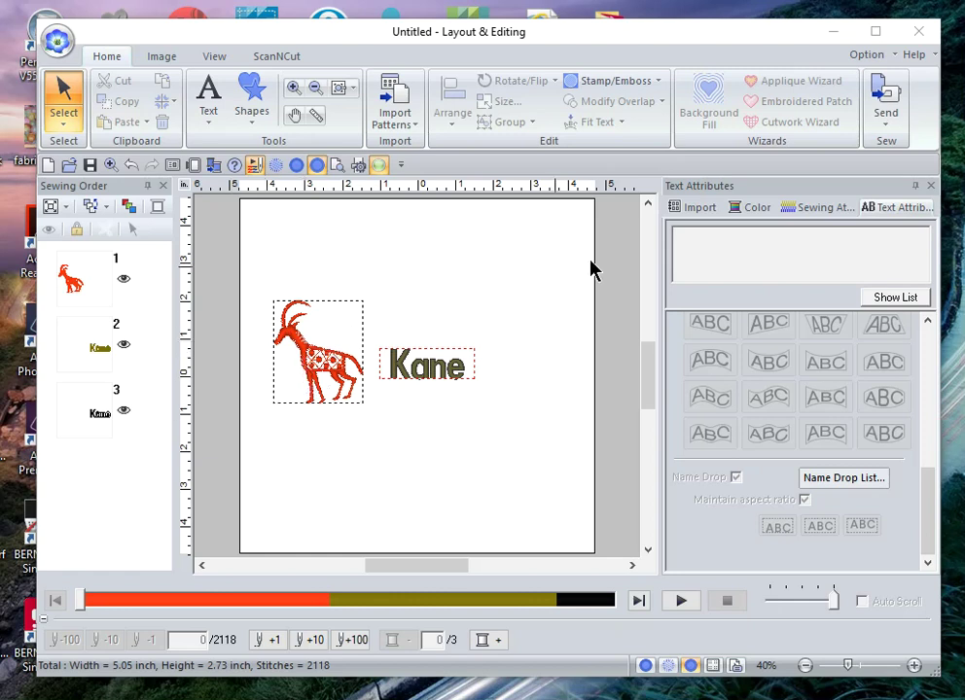
Select the Kane name lettering and show its Text Attributes with Name Drop enabled
click(689, 210)
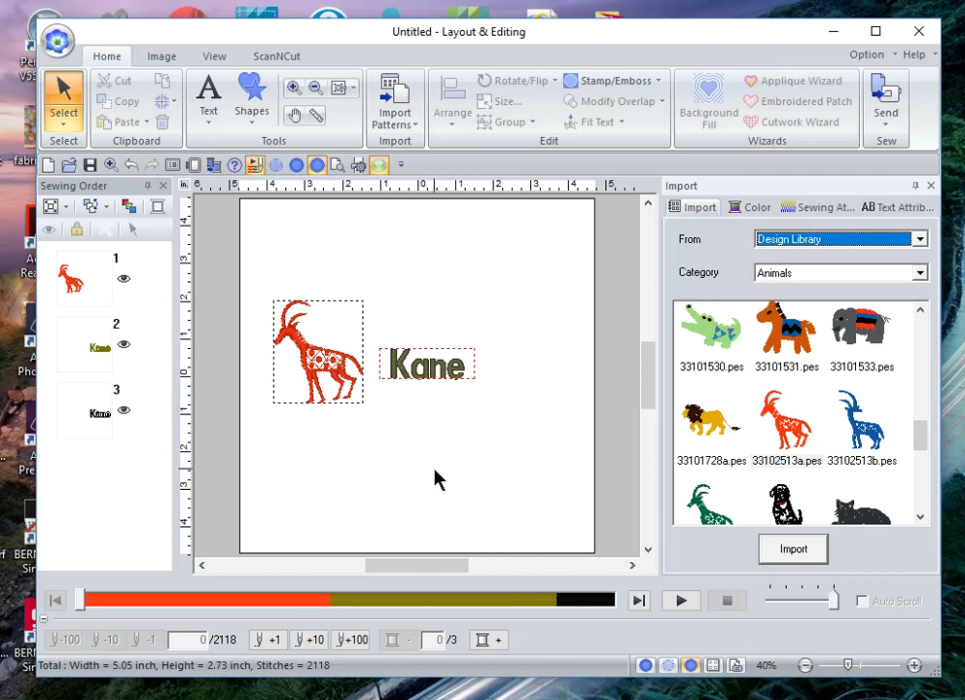
click(418, 309)
drag(384, 316, 496, 420)
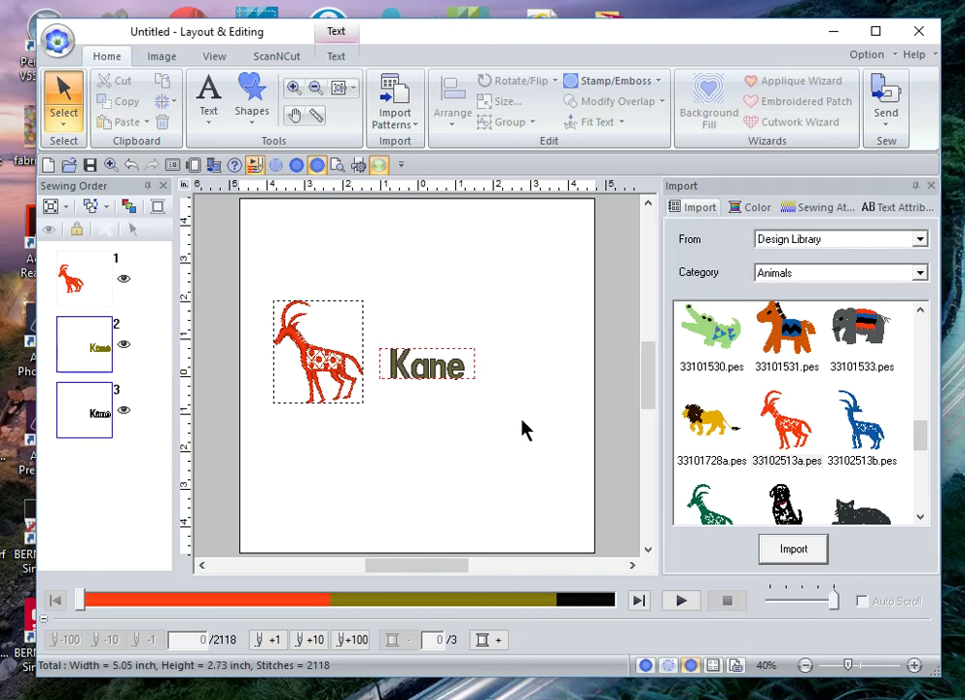
click(882, 210)
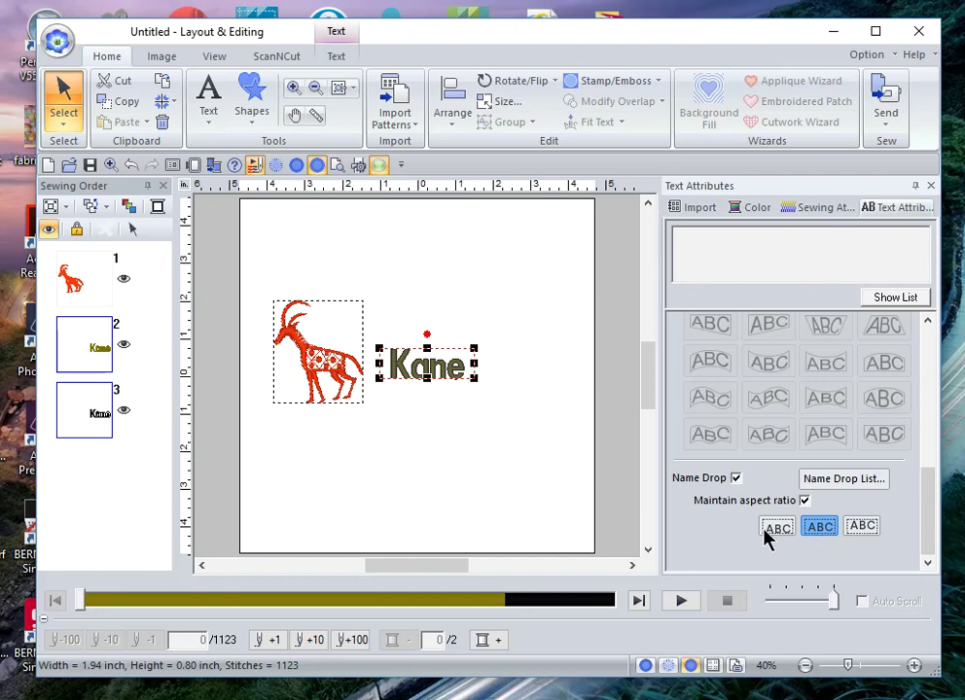
Open the Name Drop List for Kane, listing Cassie, Zoe, Kane and Duke
click(842, 482)
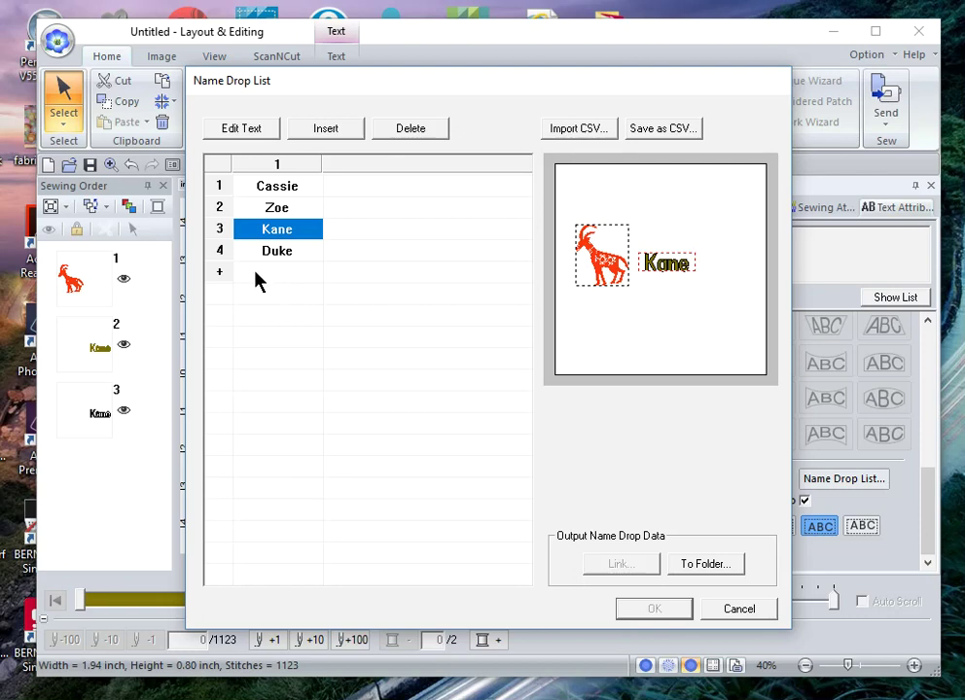
Add Gretchen as the fifth name in the name drop list
click(255, 280)
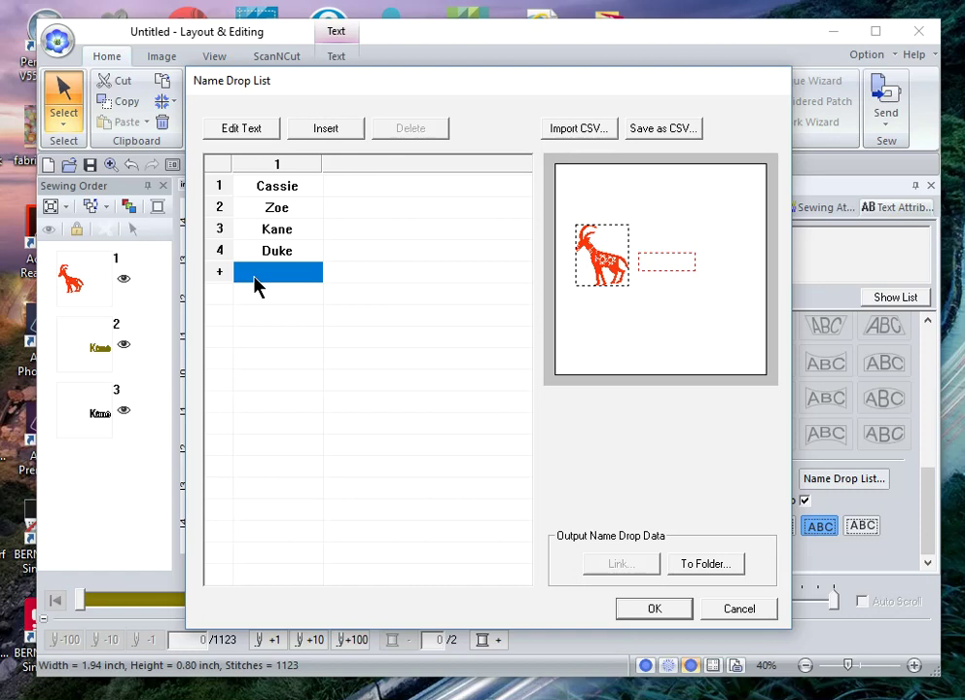
text(Gretchen)
key(ctrl+a)
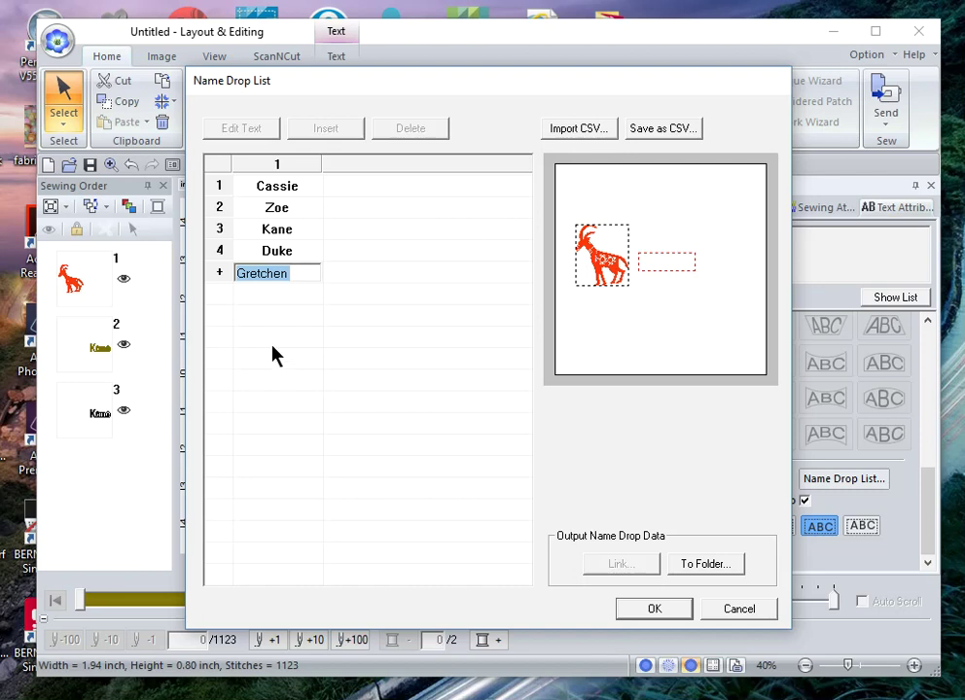
key(Return)
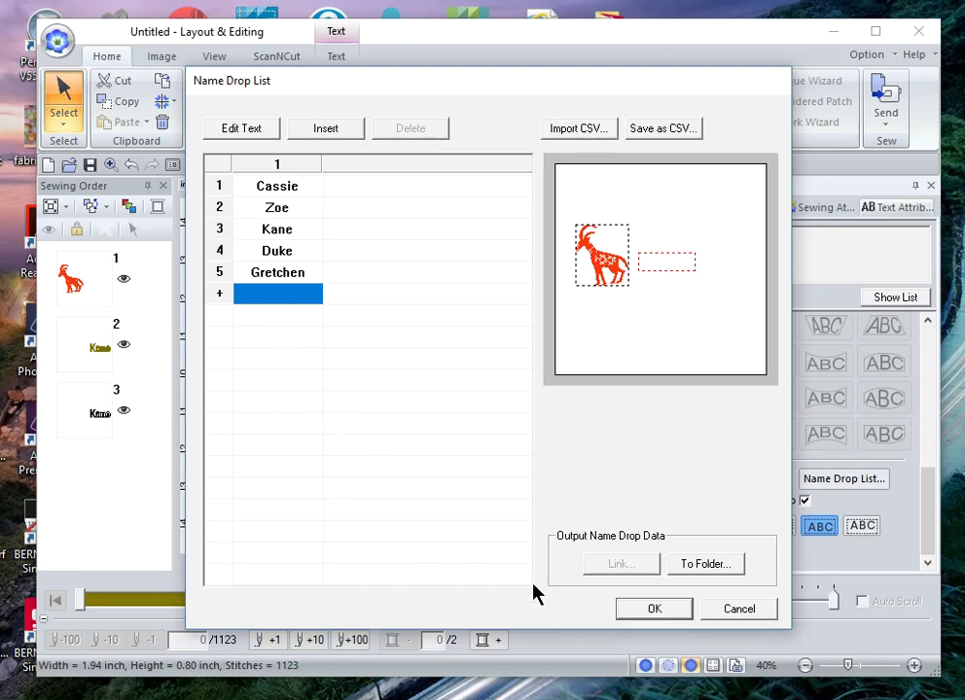
Preview Duke, then apply Zoe as the displayed name on the design
click(285, 252)
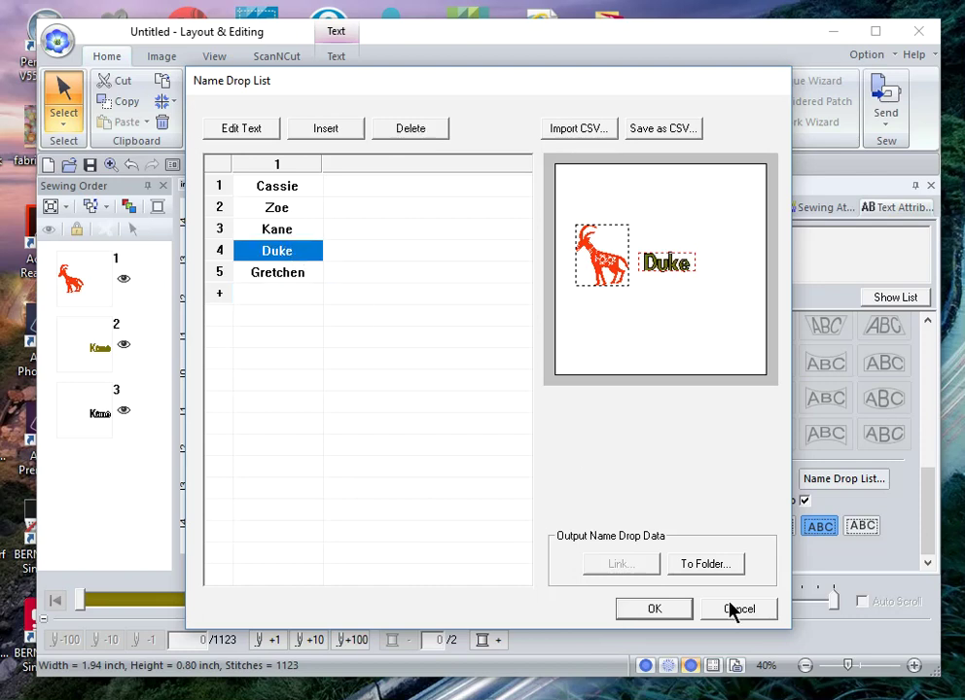
click(275, 209)
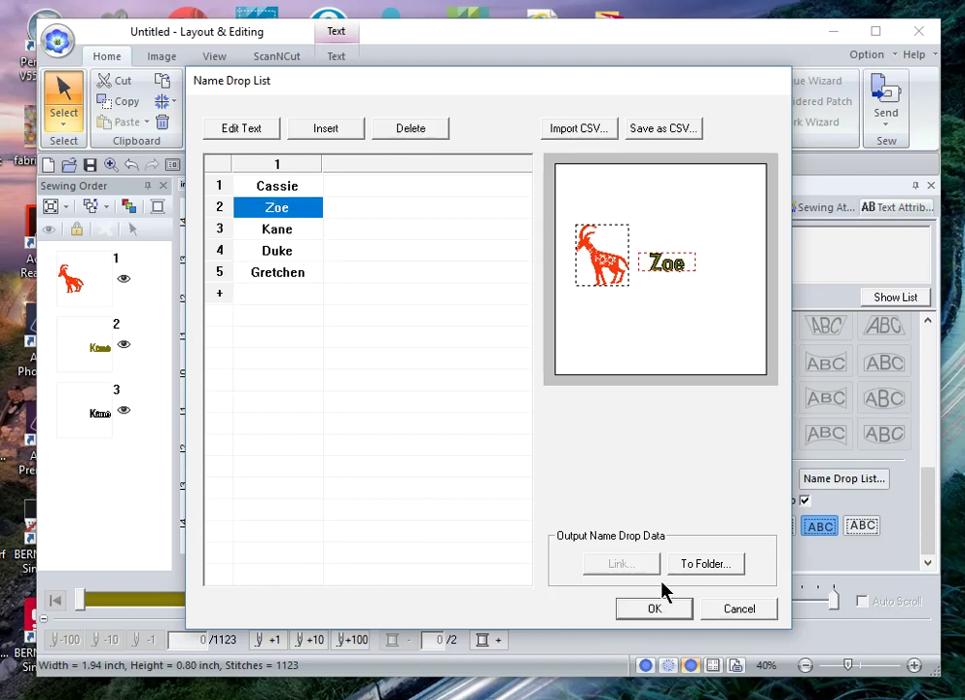
click(654, 608)
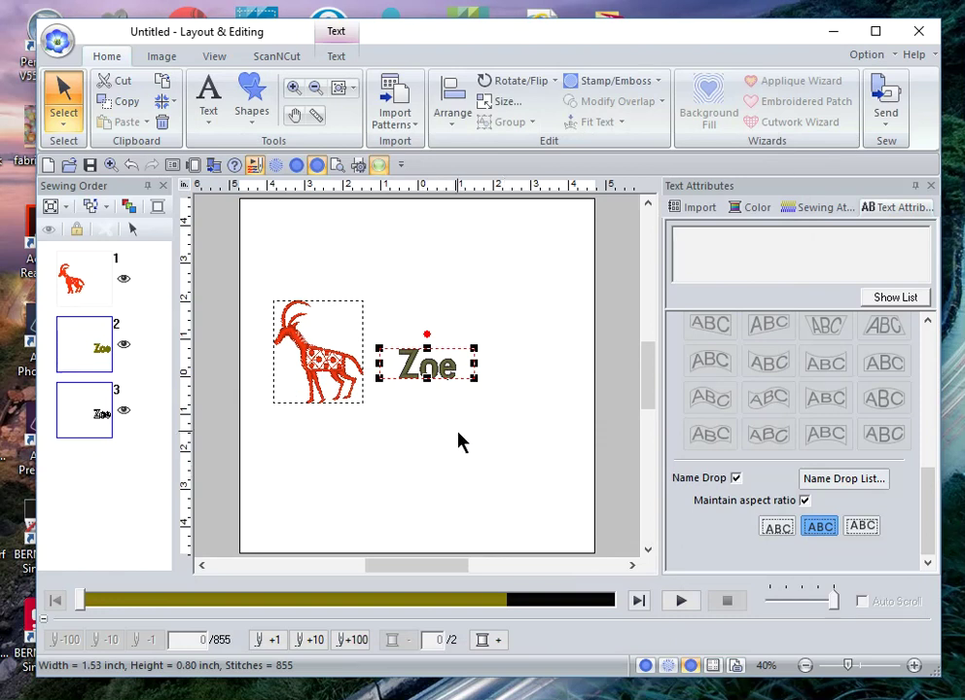
Switch the displayed name to Kane and bring the Name Drop List back up
click(871, 483)
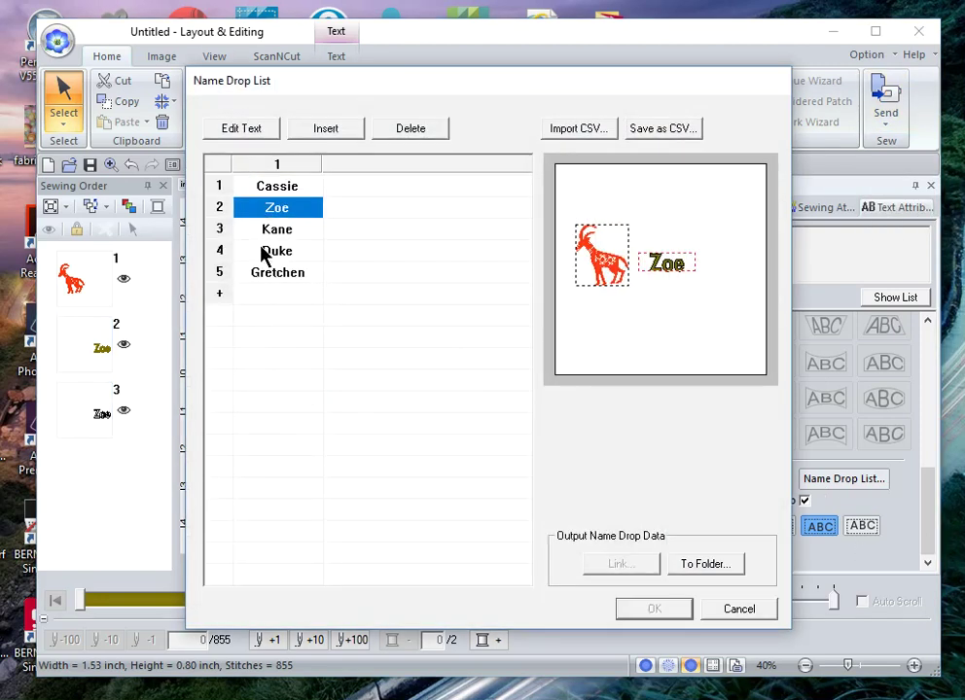
click(275, 232)
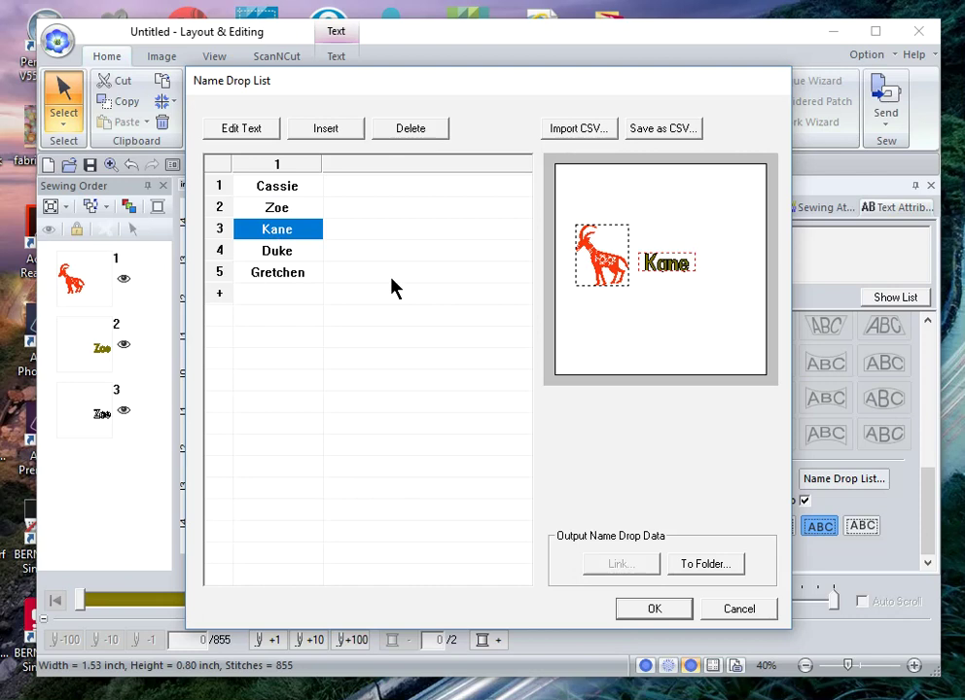
click(670, 615)
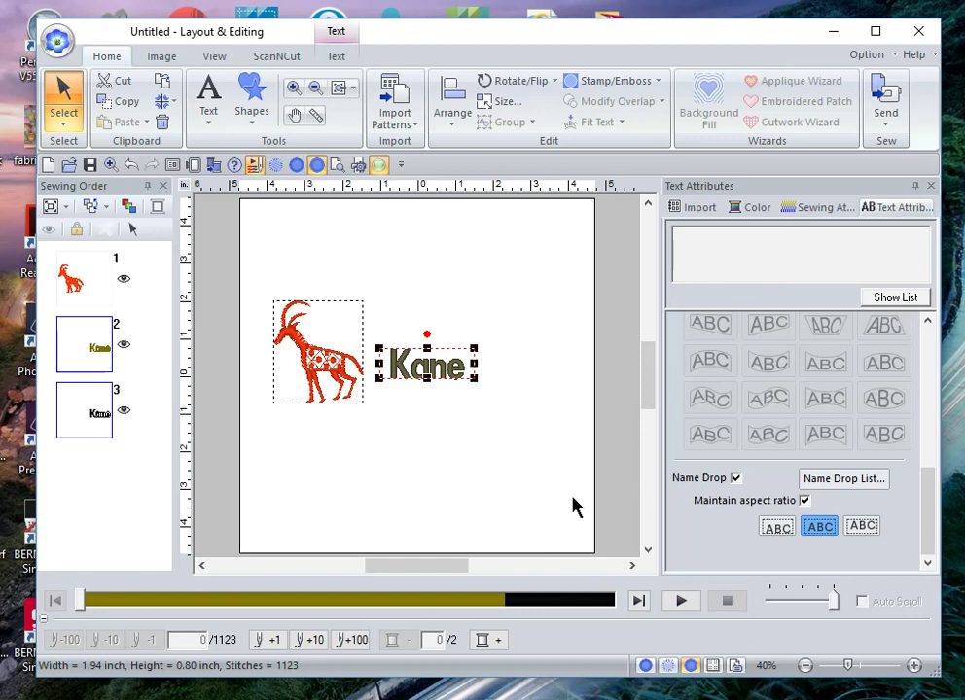
click(844, 480)
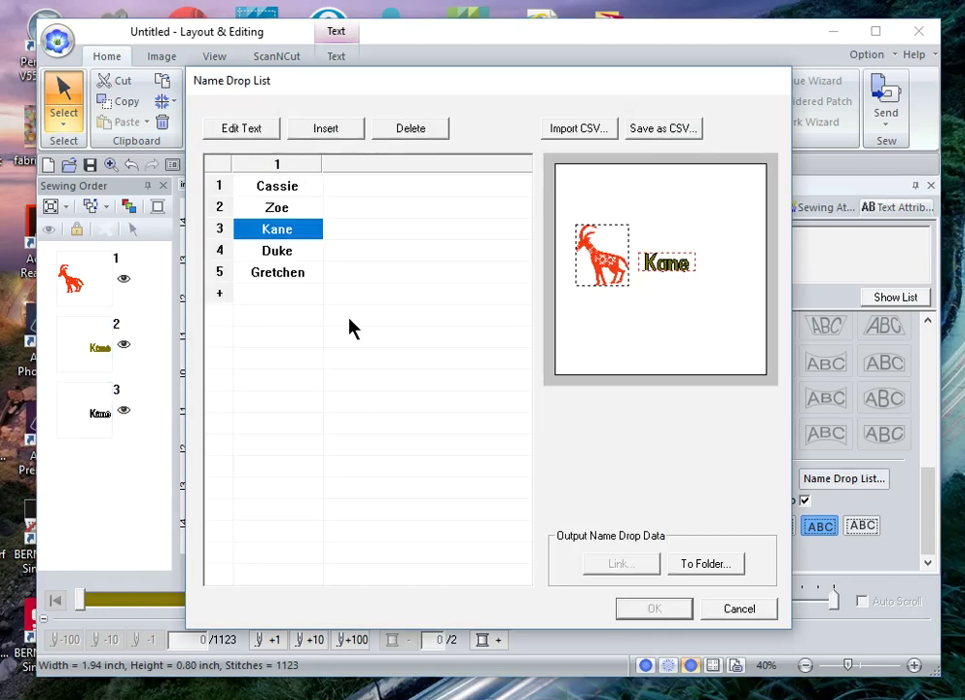
Output the name drop designs to a folder under the base name 'Name Drop Example 3'
click(717, 572)
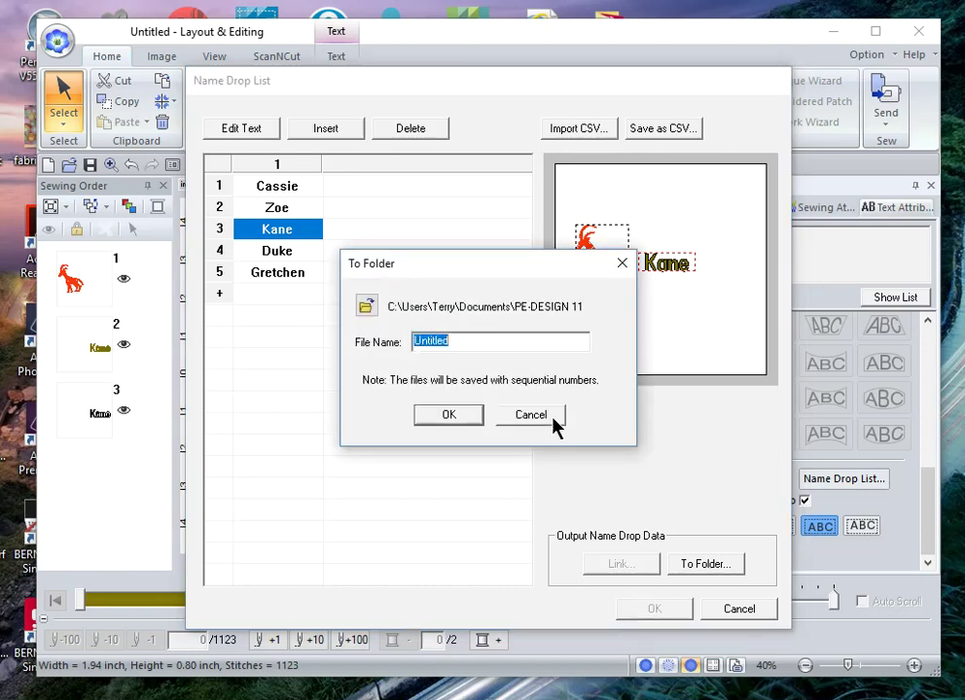
click(470, 349)
double_click(469, 349)
text(Nam)
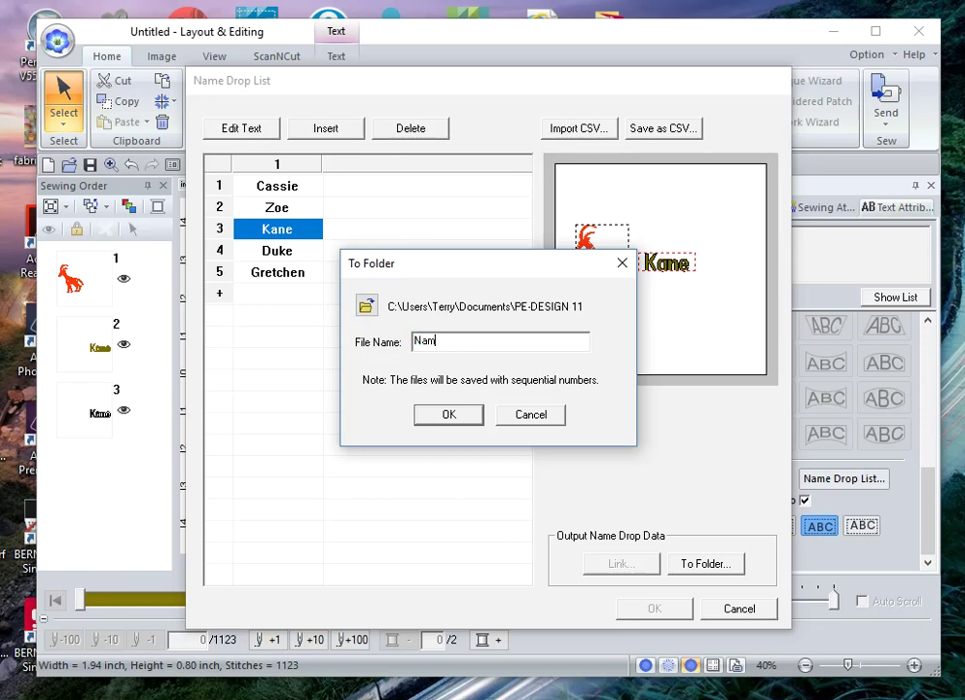
text(e Drop Example 3)
click(446, 417)
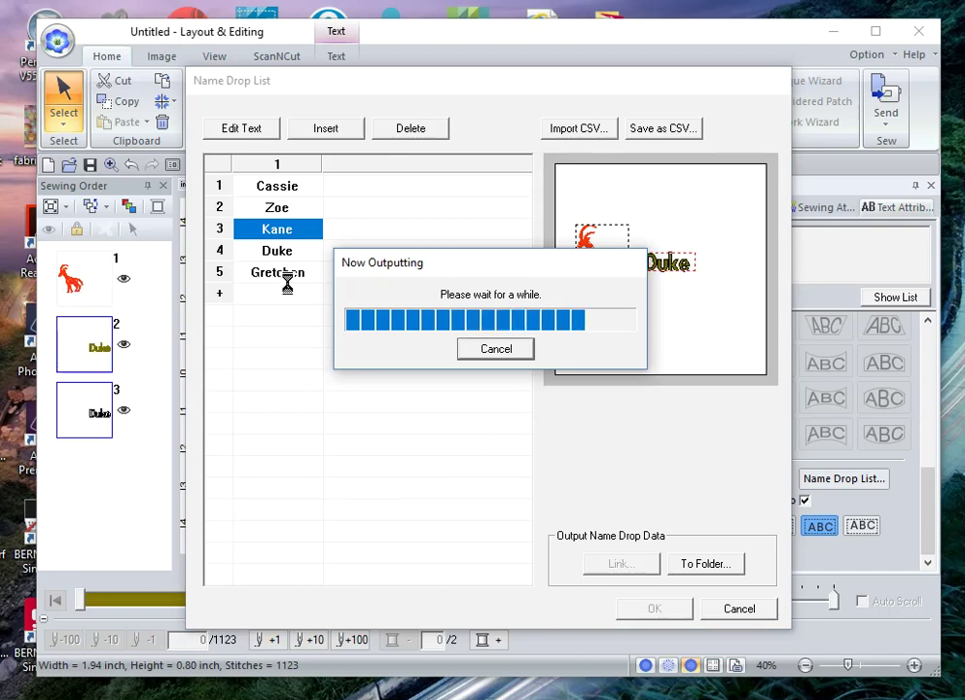
Dismiss the output-finished message and close the Name Drop List dialog
click(577, 400)
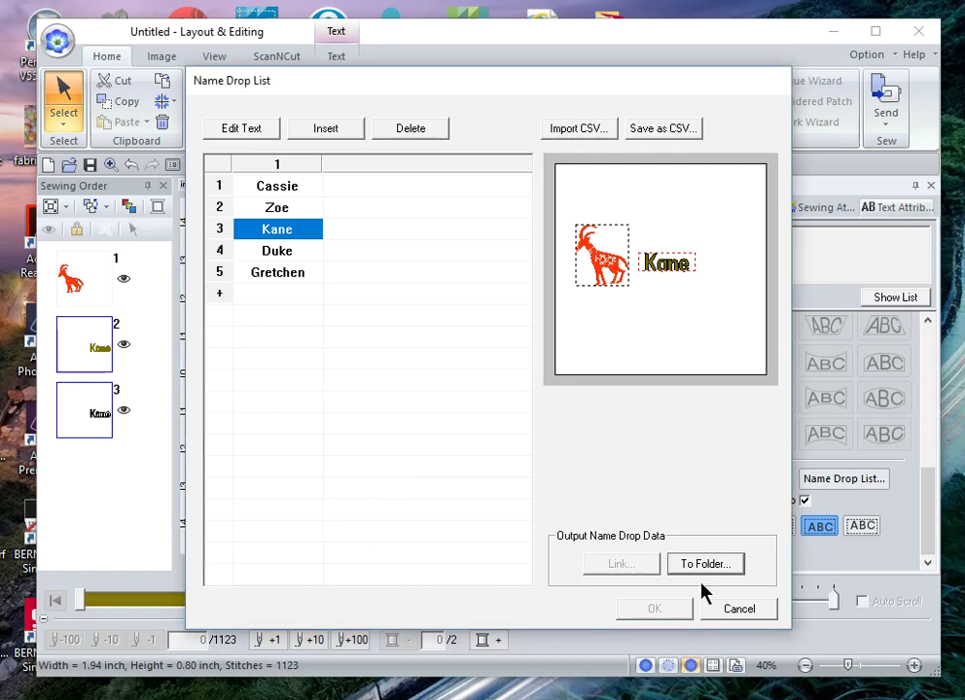
click(737, 611)
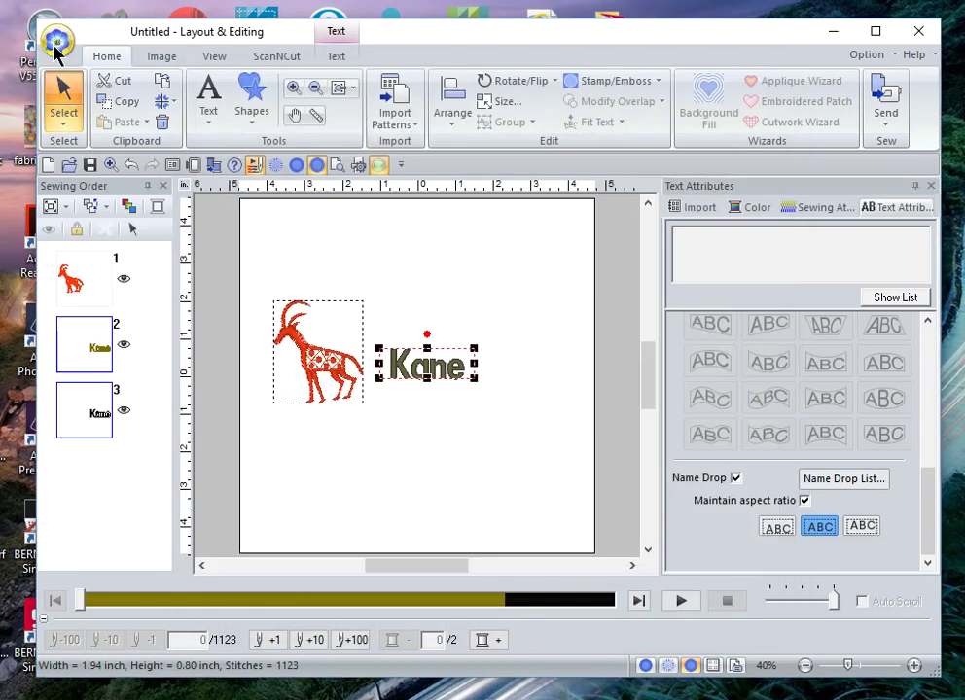
In File Open, preview Name Drop Example 3001–3003 showing Cassie, Zoe and Kane
click(55, 43)
click(97, 127)
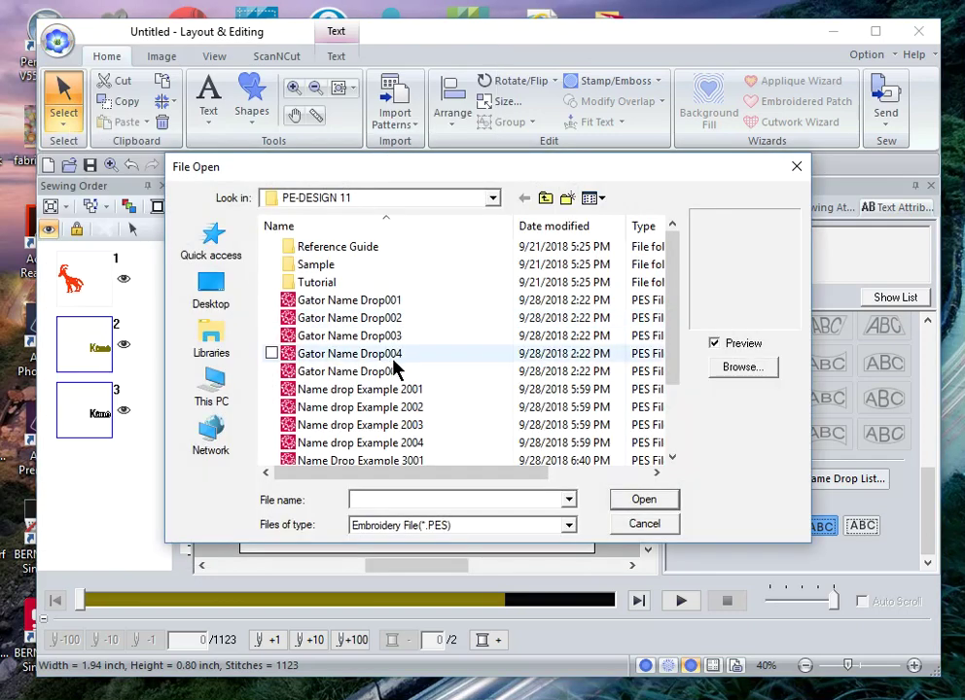
scroll(405, 423, down, 2)
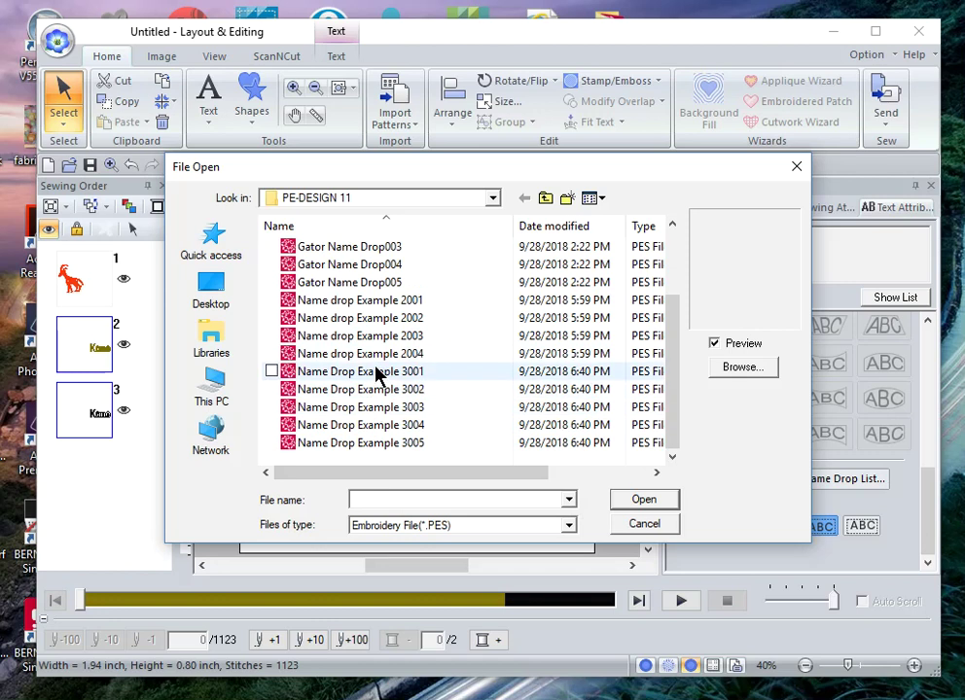
click(377, 372)
click(374, 393)
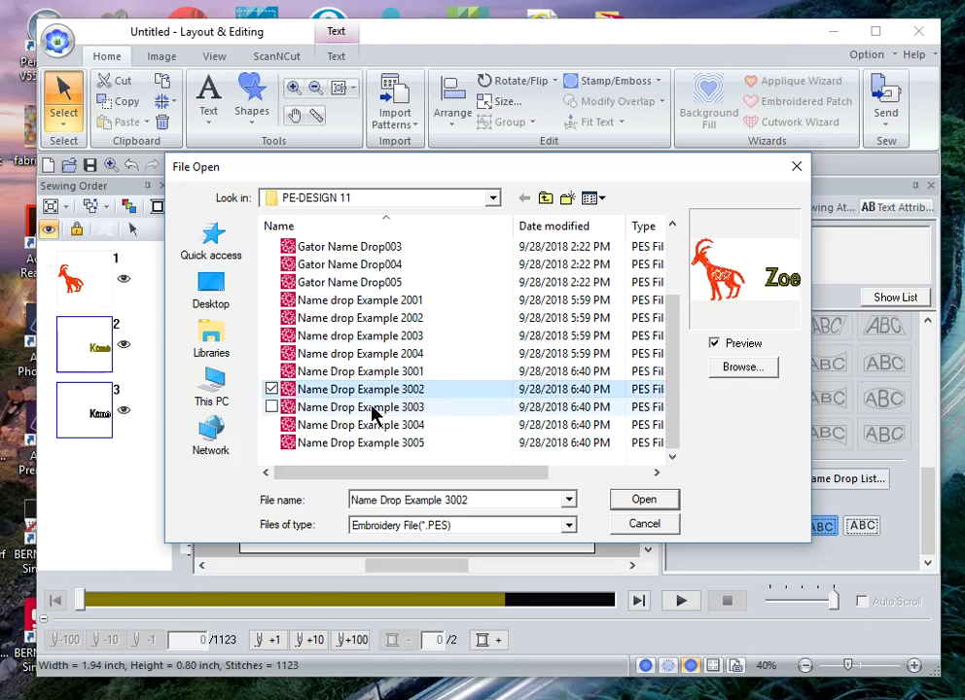
click(371, 407)
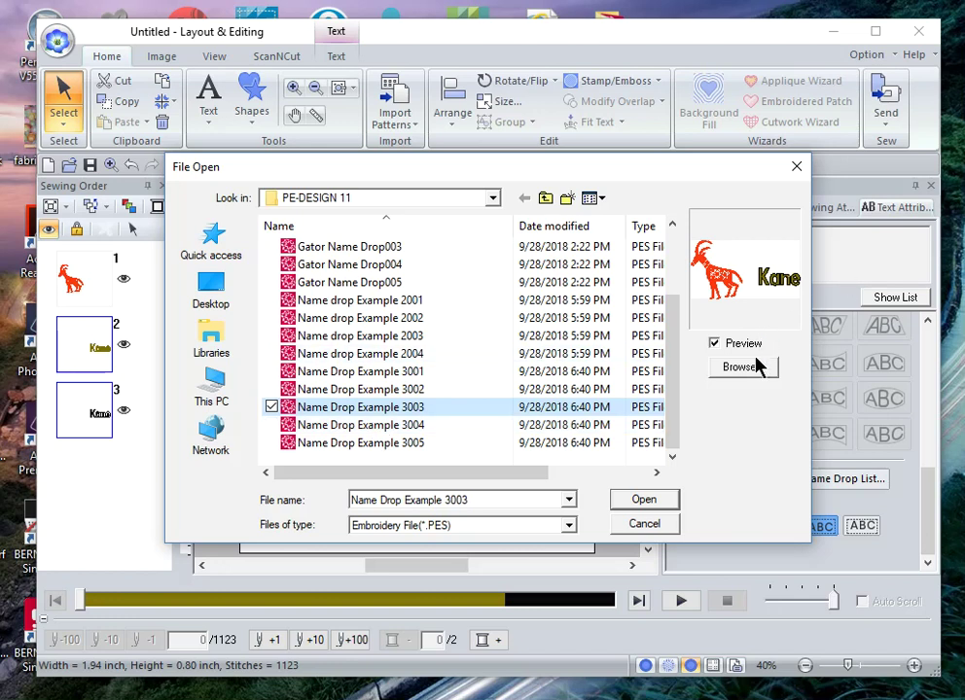
Preview Name Drop Example 3001–3005 again, including Duke and Gretchen
click(404, 375)
click(408, 391)
click(414, 408)
click(418, 428)
click(416, 445)
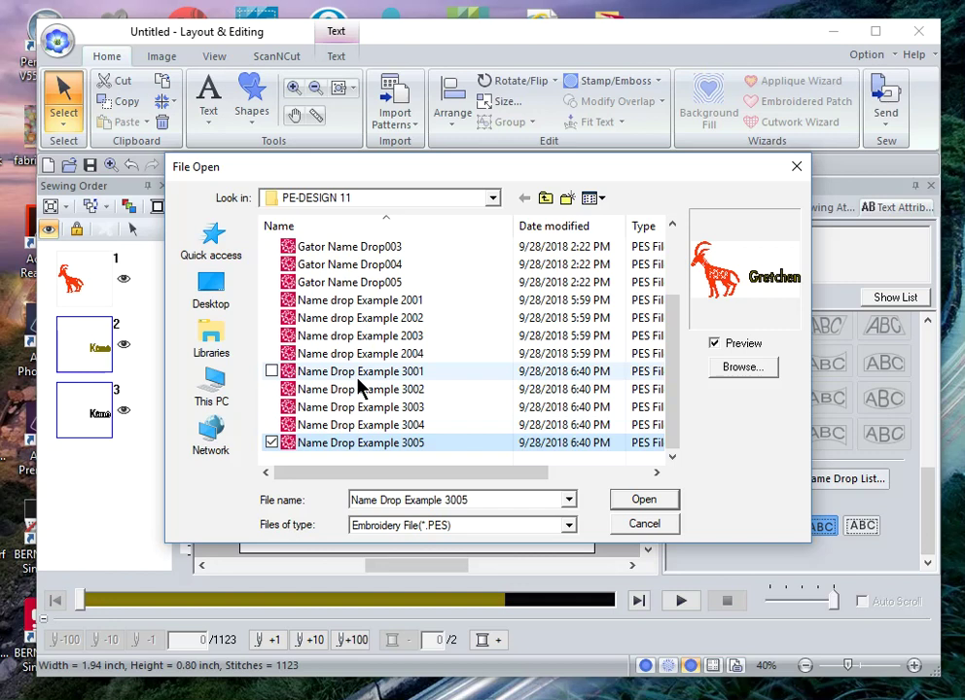
Select and open Gator Name Drop001
scroll(387, 385, up, 2)
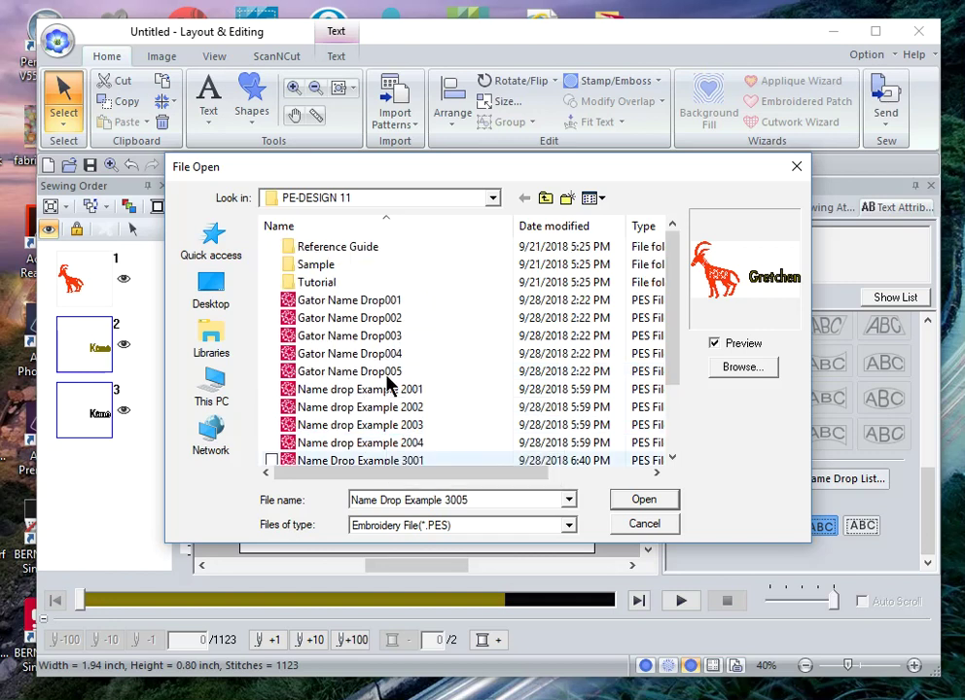
click(348, 304)
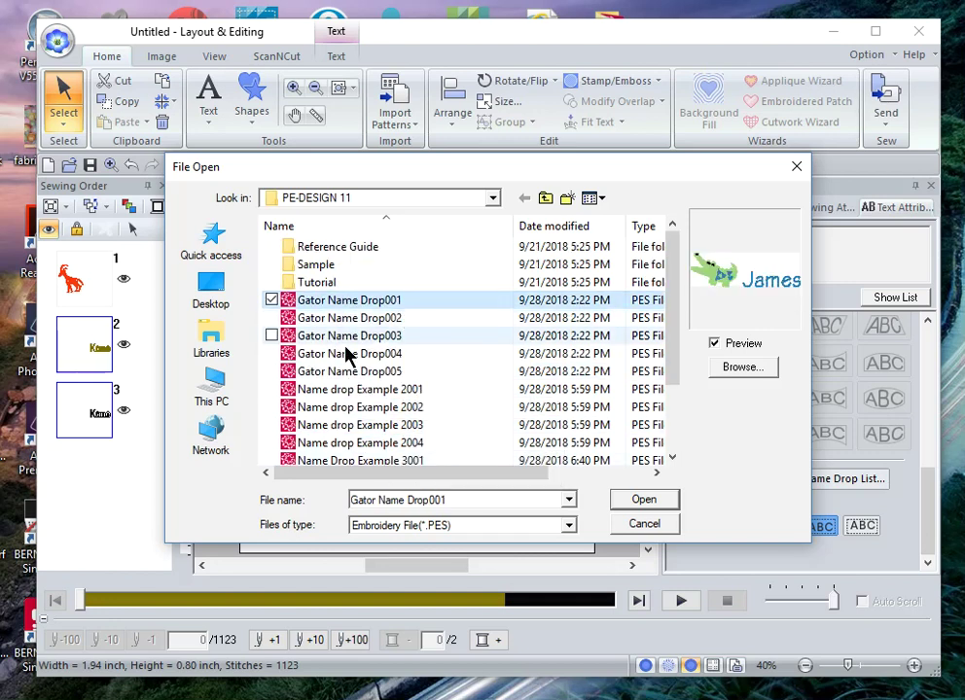
click(657, 500)
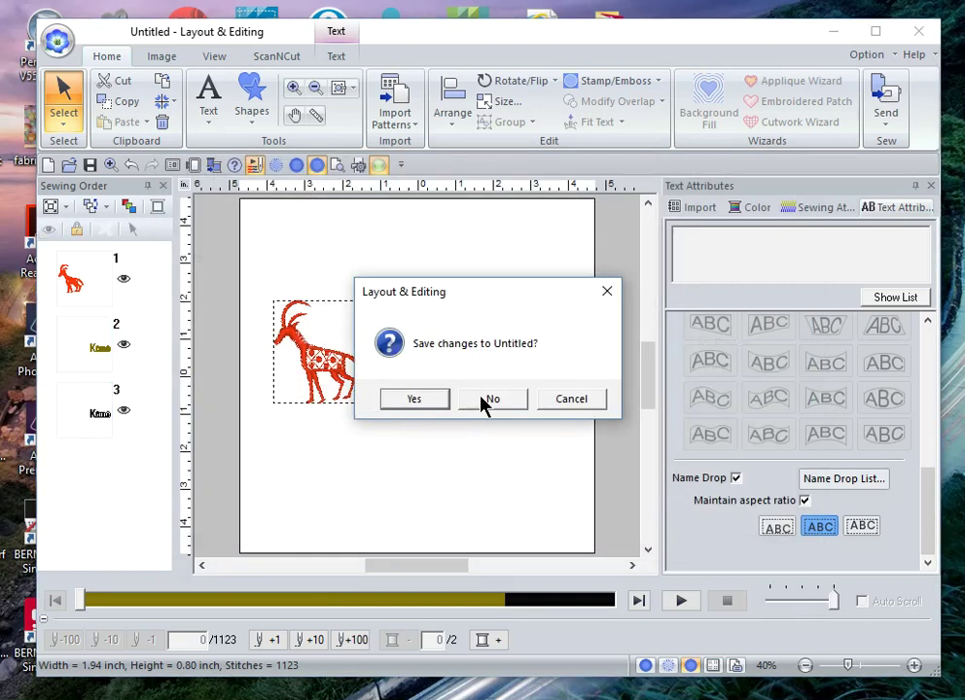
Decline saving the Untitled goat layout, then display the Animals design library
click(489, 401)
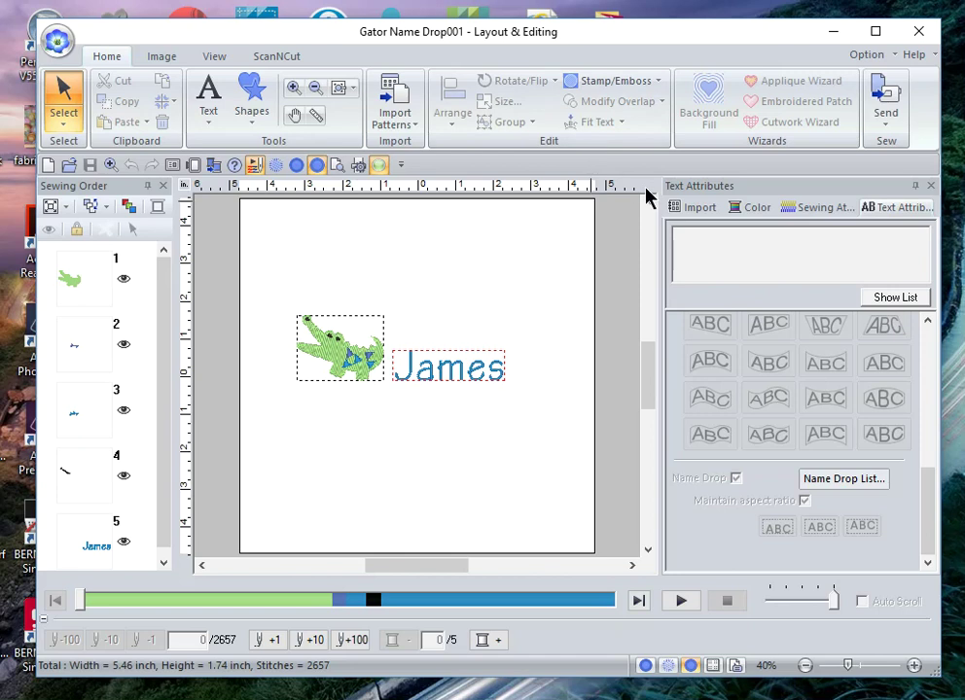
click(698, 207)
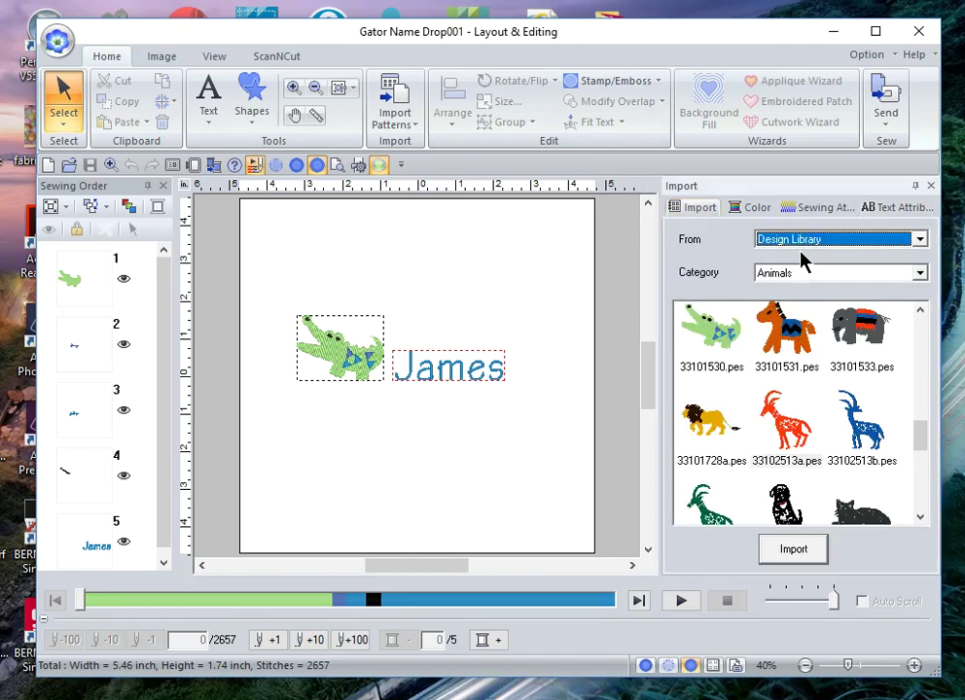